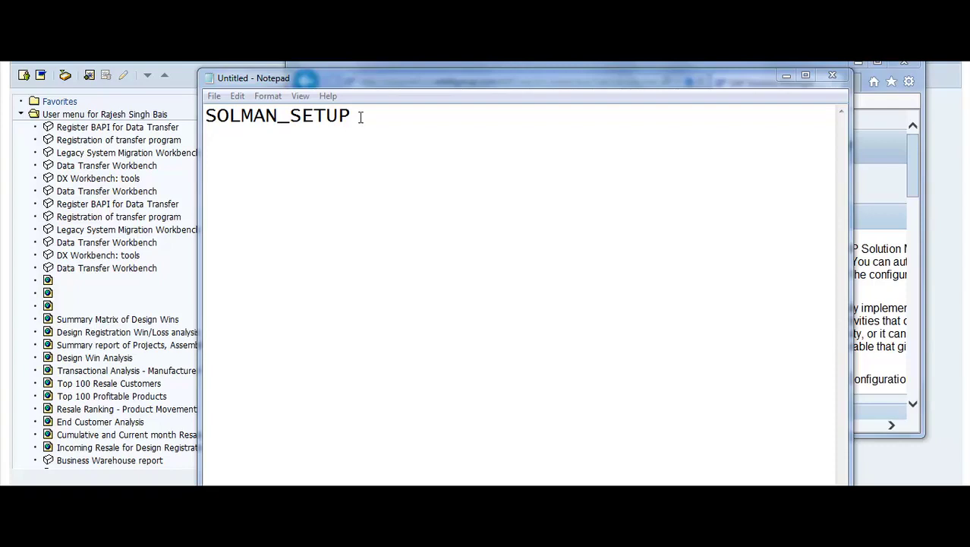
Step: Select the SOLMAN_SETUP transaction code text in the Notepad note
left_click_drag(362, 117, 205, 116)
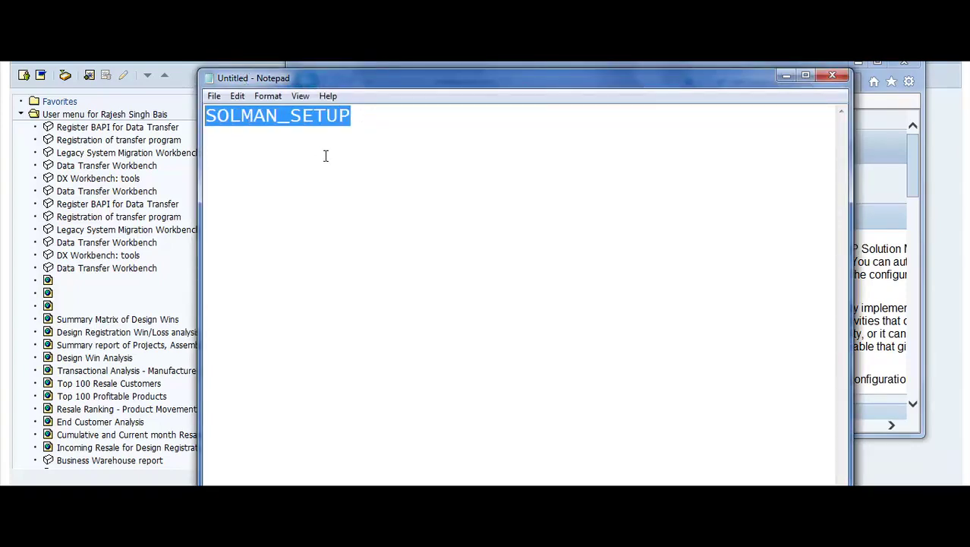
Step: Narrow the Scenarios table's second Last Changed column and highlight 'configuration' in the help text
left_click(375, 120)
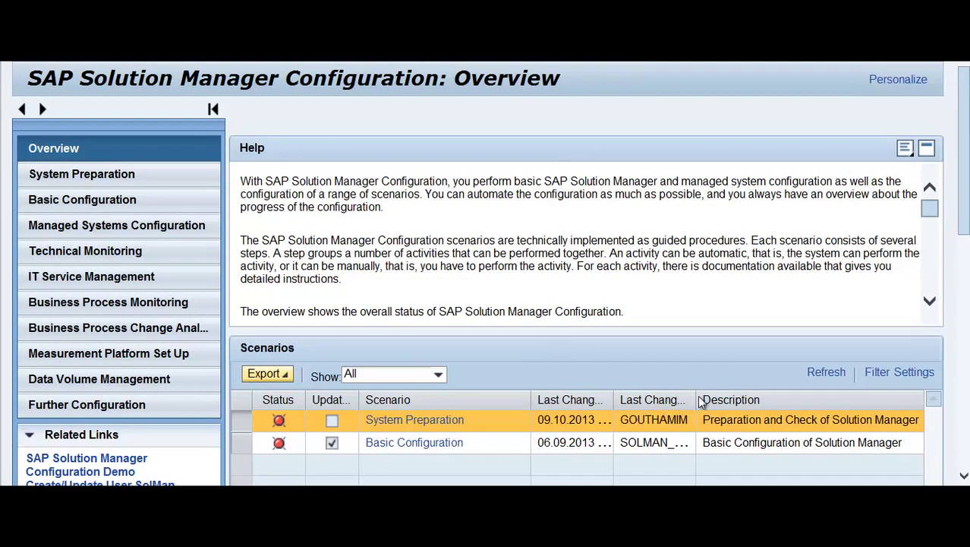
left_click_drag(692, 400, 623, 399)
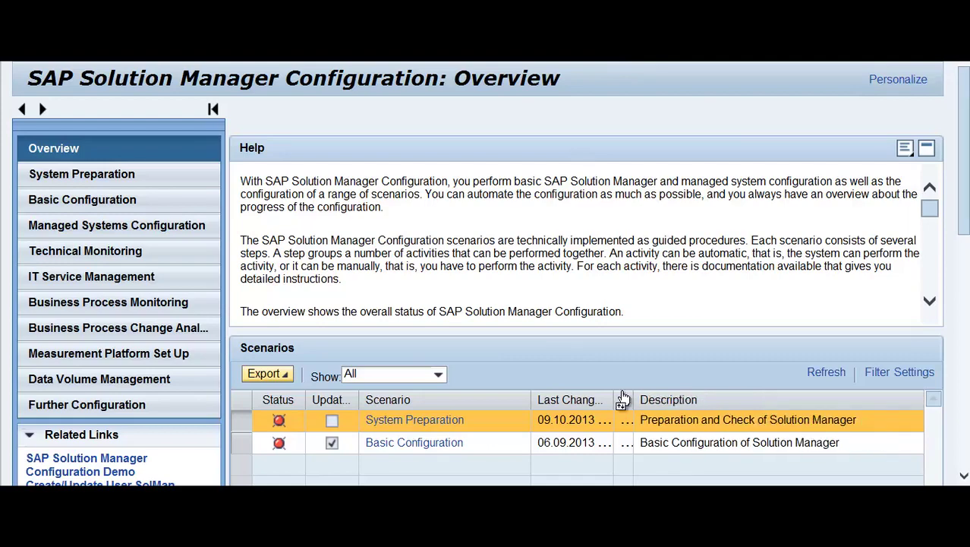
scroll(538, 343, "down", 1)
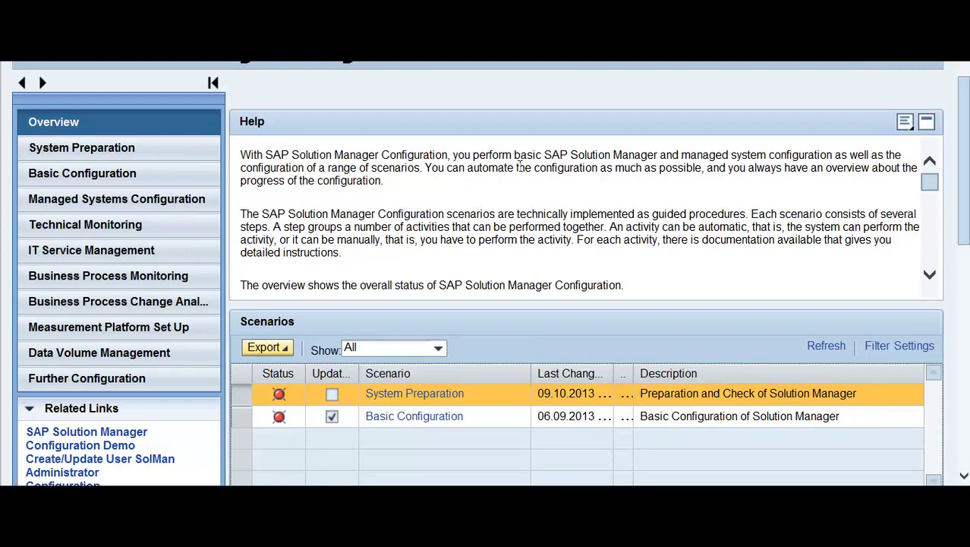
left_click_drag(534, 167, 589, 173)
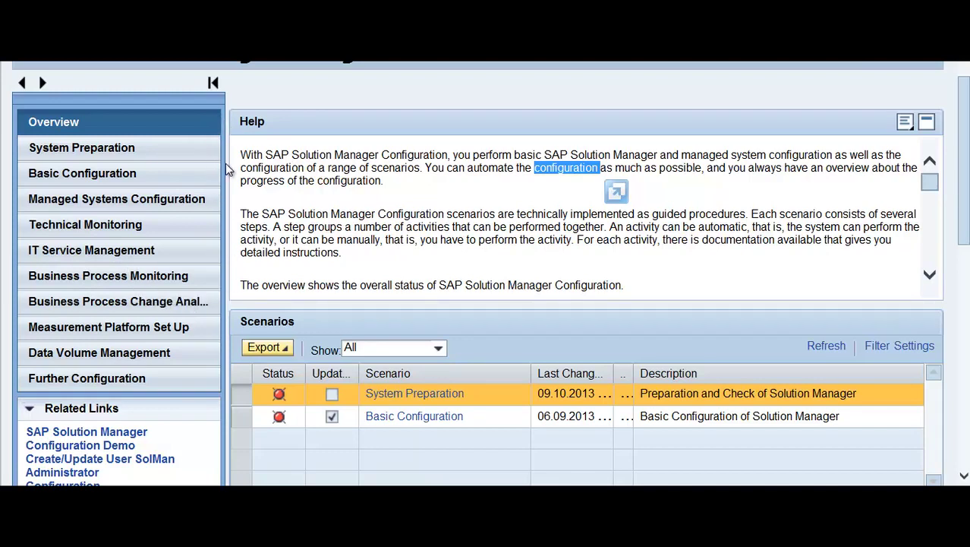
Step: Zoom the page out three levels and back in one to fit Scenarios and Activities
key("ctrl+minus")
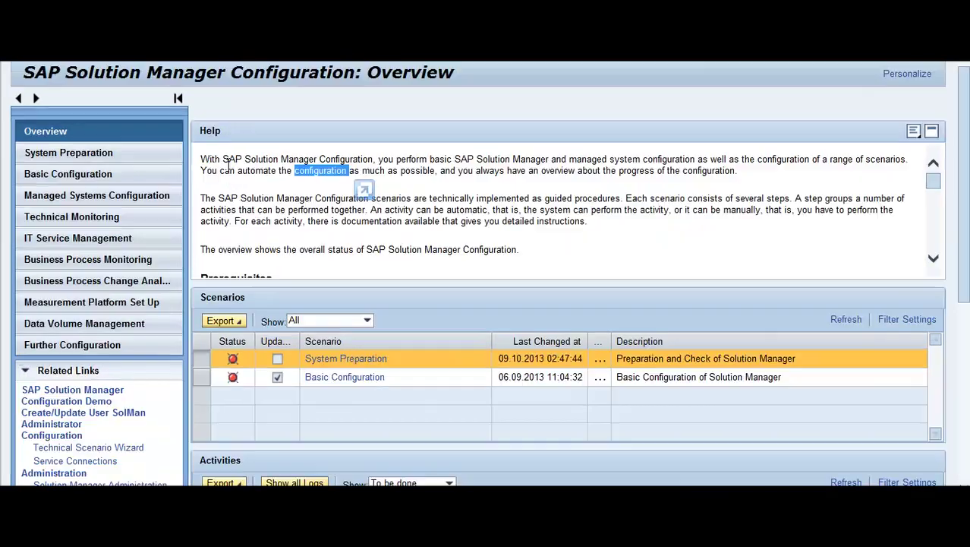
key("ctrl+minus")
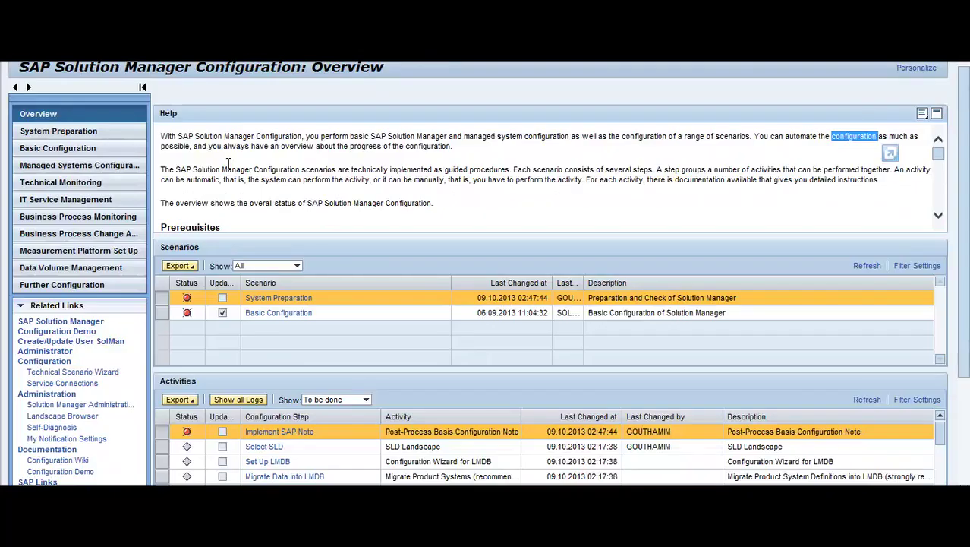
key("ctrl+minus")
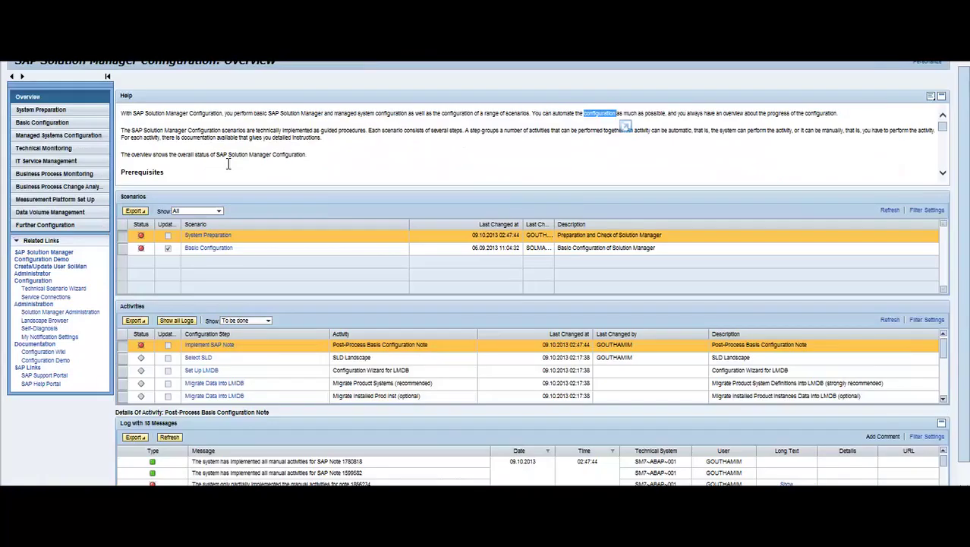
key("ctrl+plus")
key("ctrl+plus")
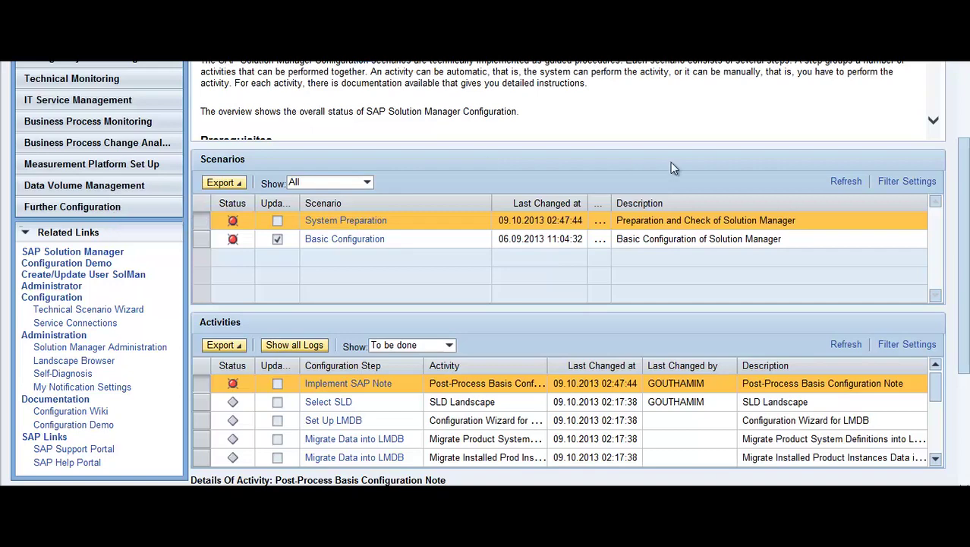
Step: Scroll the Help panel to Prerequisites and briefly highlight the authorization object SM_SETUP
scroll(966, 129, "up", 2)
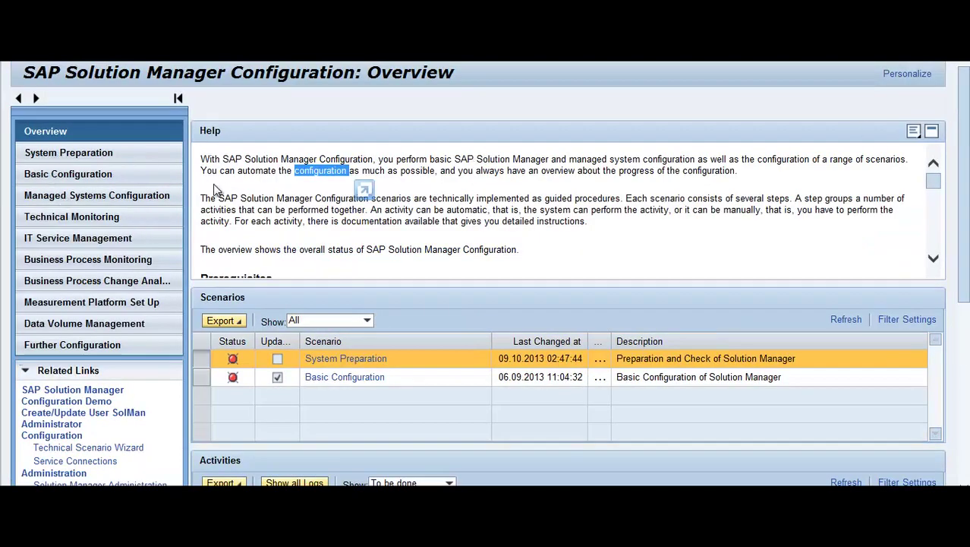
left_click(521, 222)
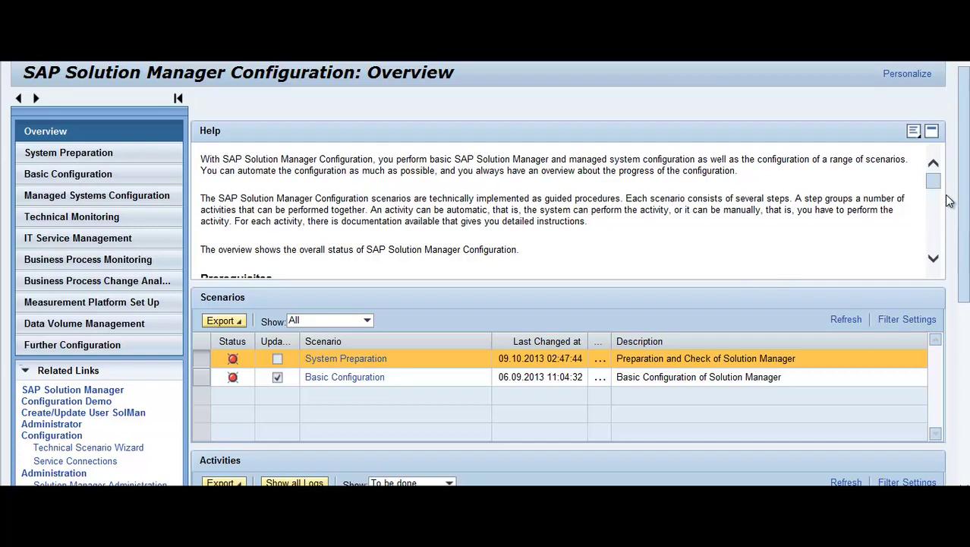
left_click_drag(935, 185, 934, 195)
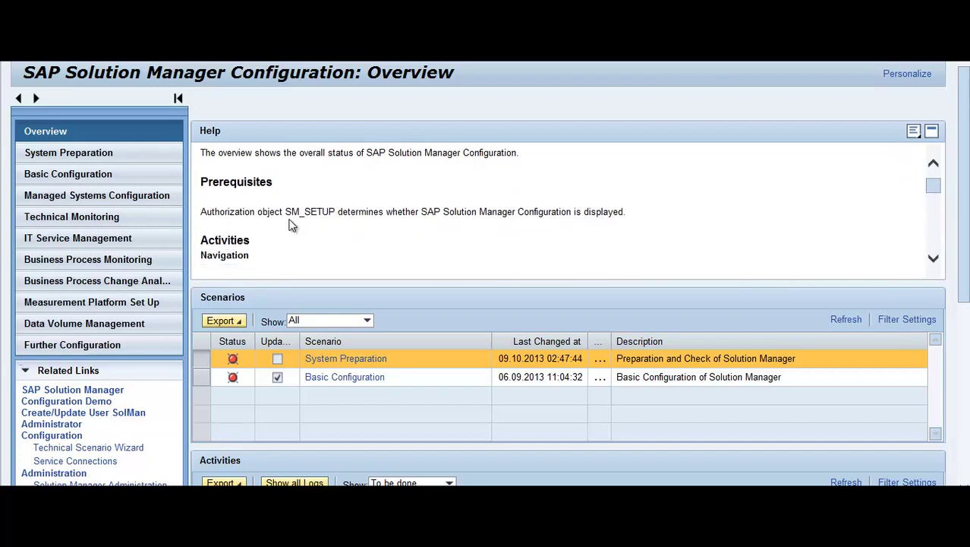
left_click_drag(286, 212, 337, 213)
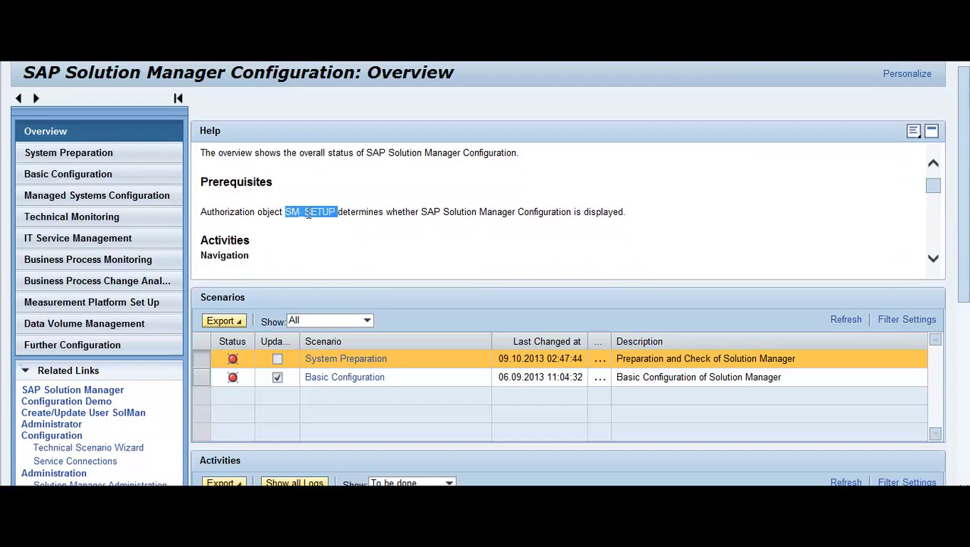
left_click(426, 227)
Step: Step the Help text down to Details of Activity, then scroll the page to the Activities table
left_click(933, 260)
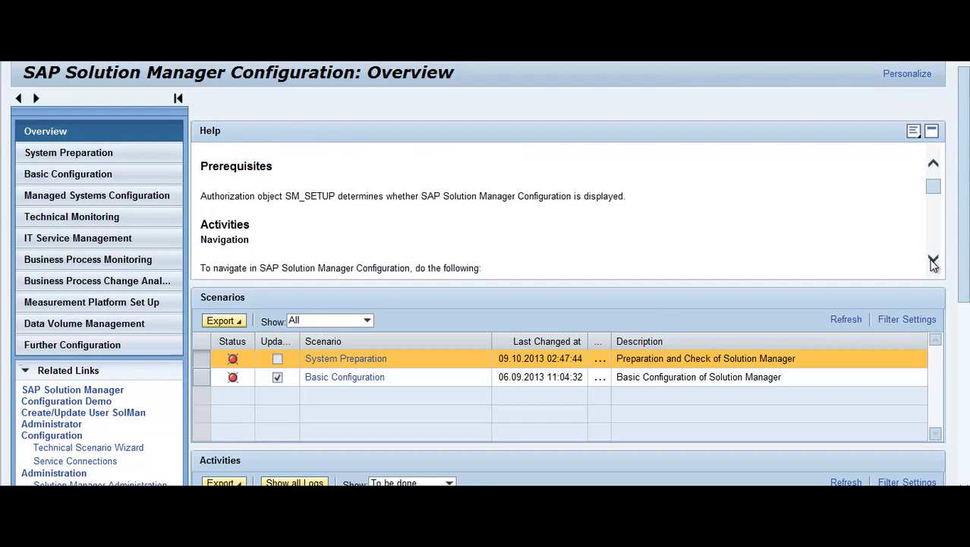
left_click(933, 260)
left_click(933, 259)
left_click(933, 260)
left_click(933, 260)
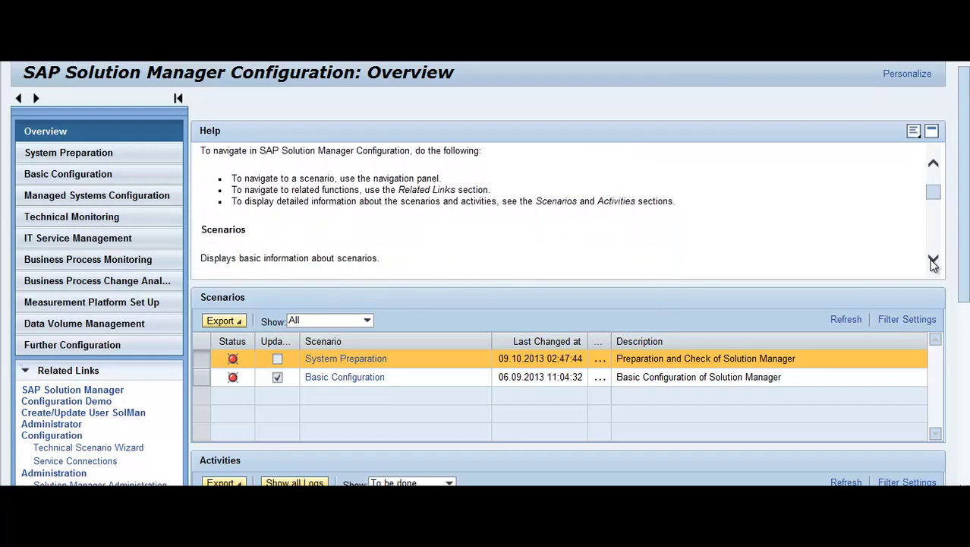
left_click(934, 259)
left_click(933, 259)
left_click(933, 259)
left_click(933, 260)
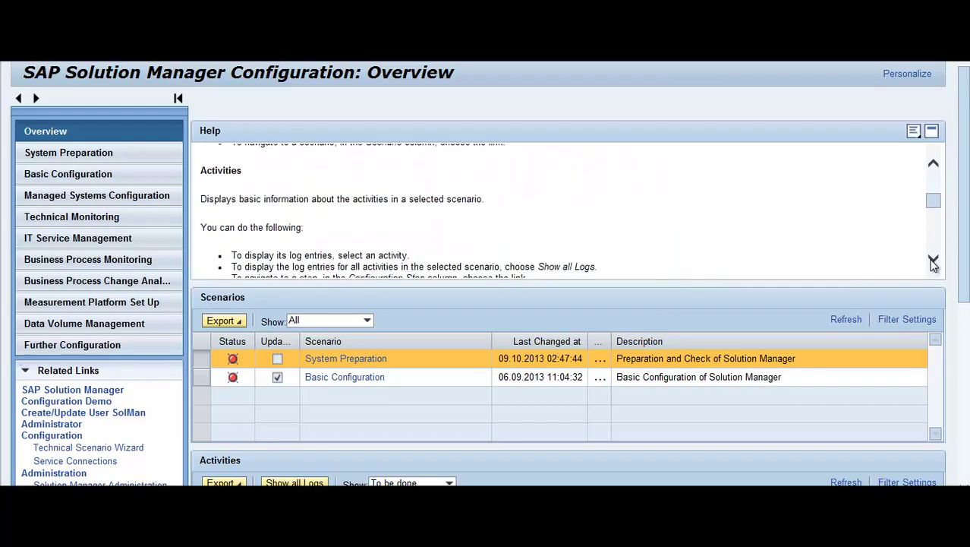
left_click(933, 260)
left_click(933, 260)
left_click(933, 260)
left_click(933, 260)
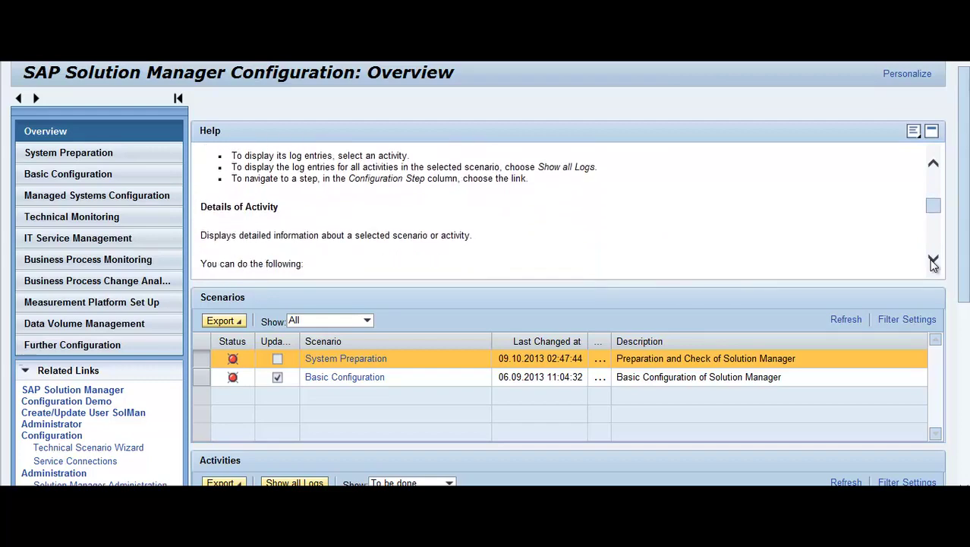
left_click(933, 259)
left_click(933, 260)
left_click(933, 260)
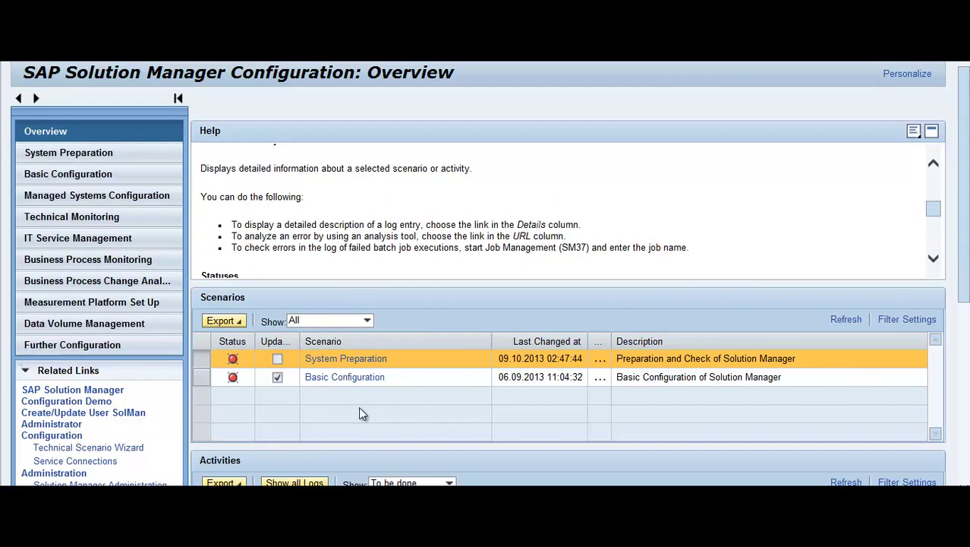
scroll(966, 252, "down", 2)
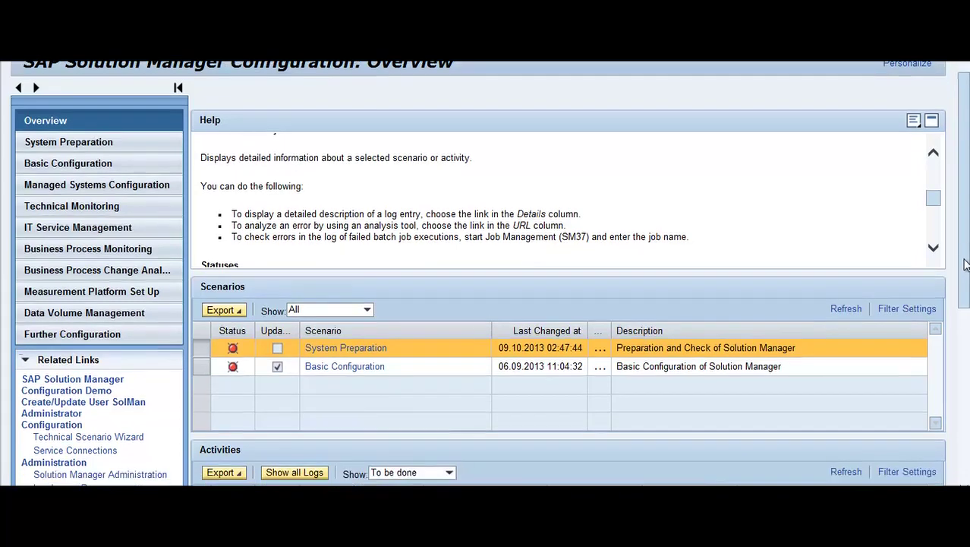
scroll(943, 353, "down", 2)
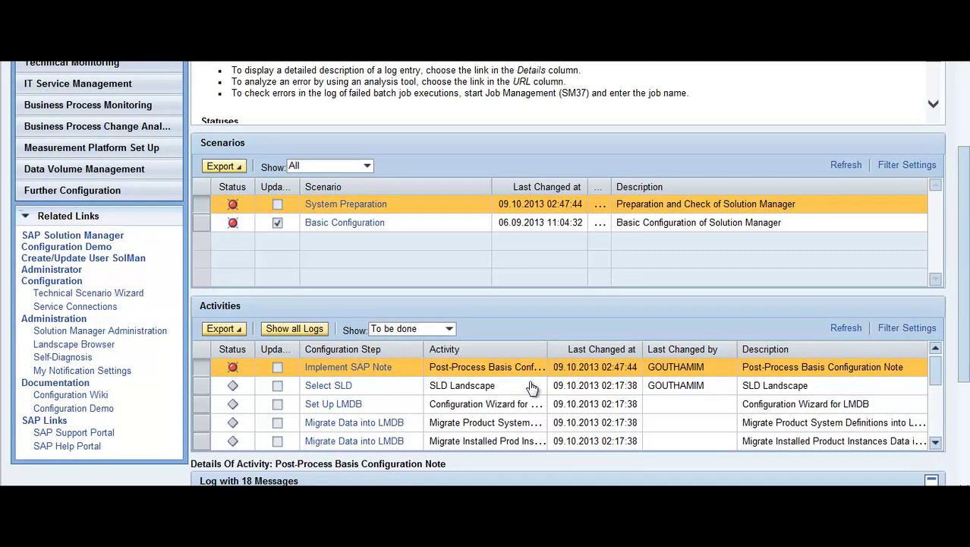
Step: Narrow the Activities table's Last Changed by column
left_click_drag(737, 349, 662, 351)
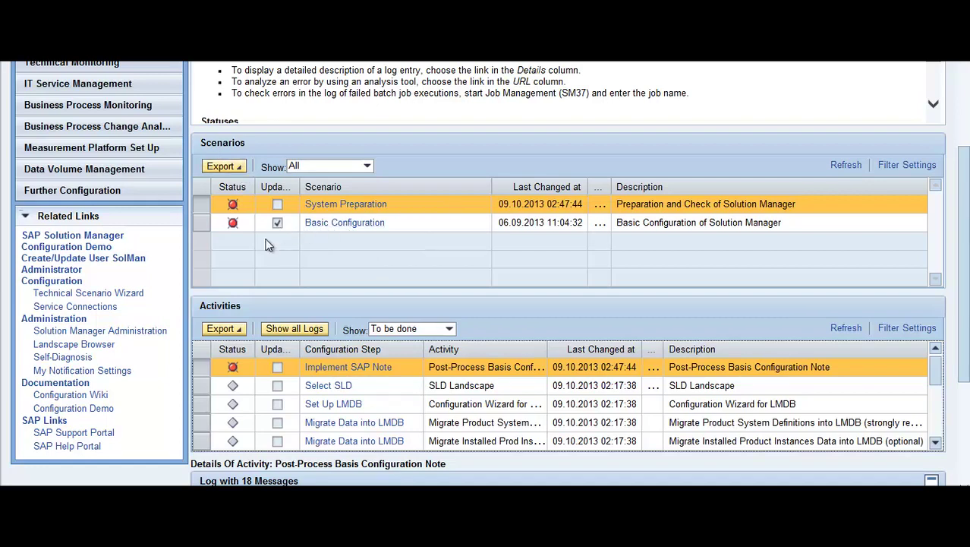
Step: Open the Basic Configuration scenario from the Scenarios table
left_click(342, 223)
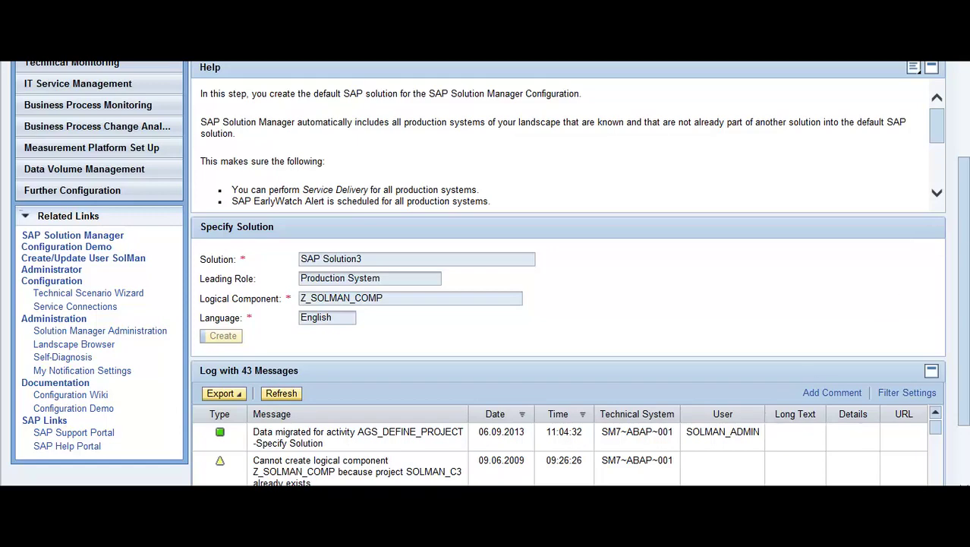
Step: Review the Specify Solution fields and log for SAP Solution3, returning to the toolbar
scroll(961, 306, "down", 2)
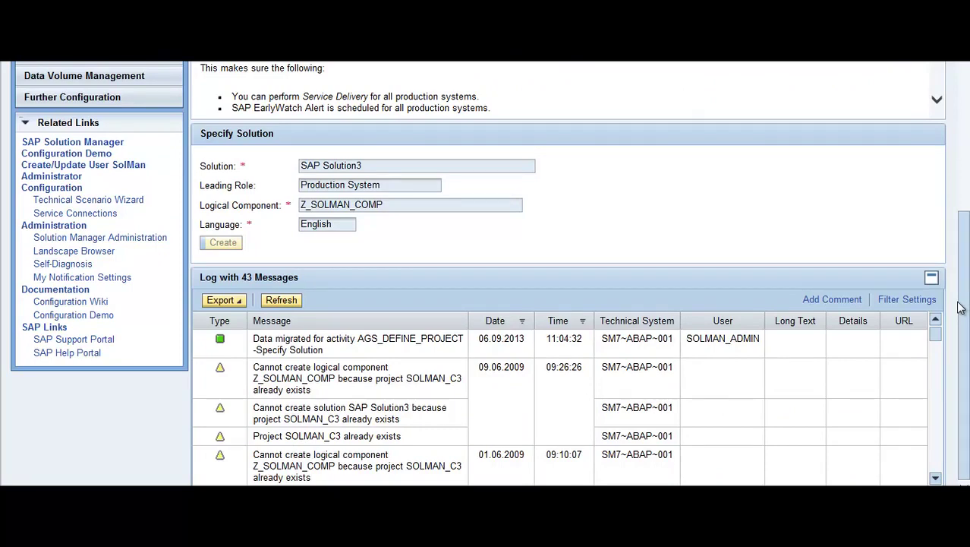
left_click_drag(961, 306, 958, 142)
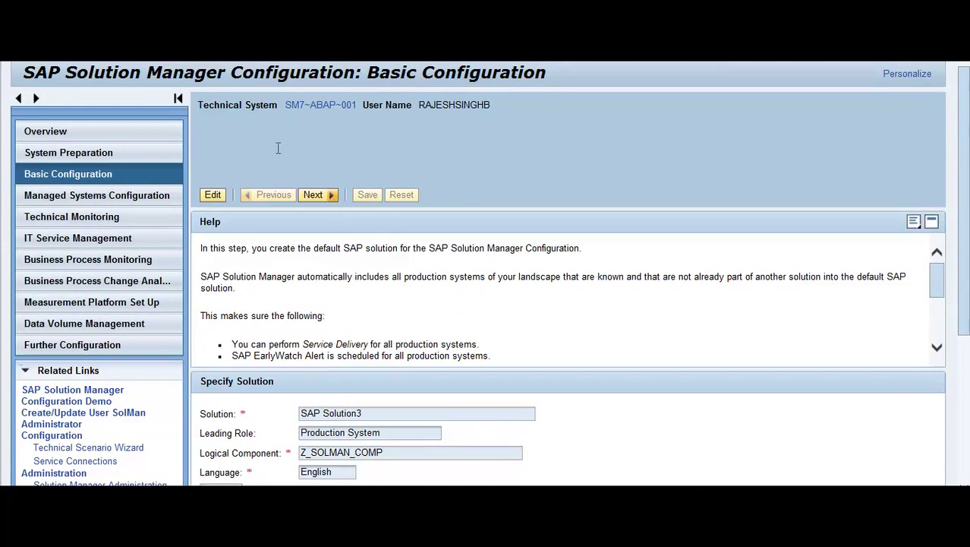
Step: Move on from the Specify Solution step for SAP Solution3 using Next
left_click(313, 195)
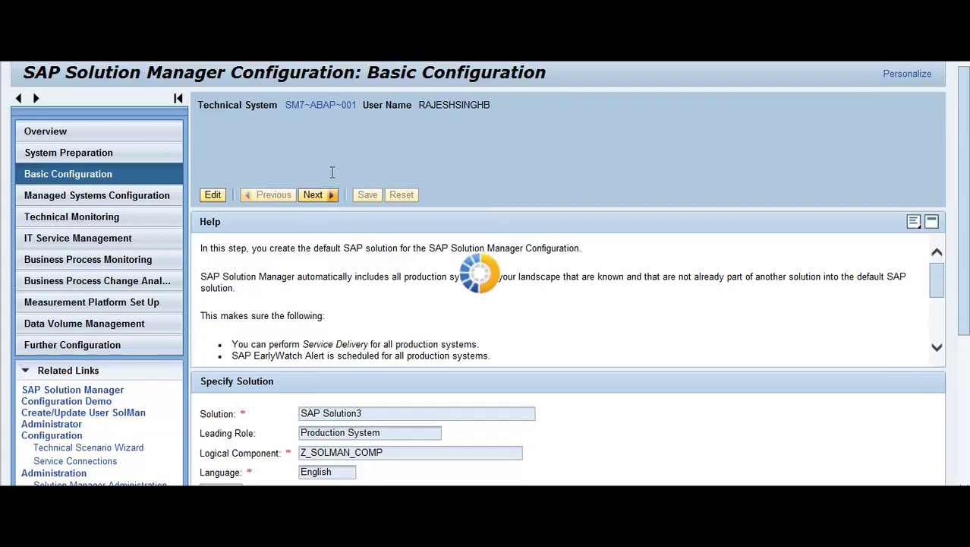